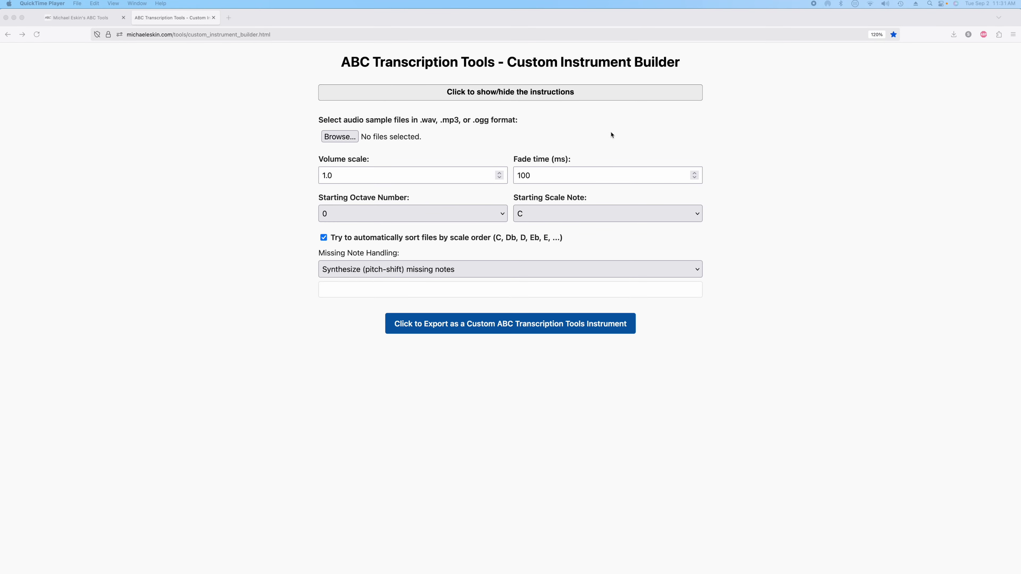
Step: Look over the builder's instructions, hide them, and load all the .wav samples from the harp folder in Temp
left_click(539, 95)
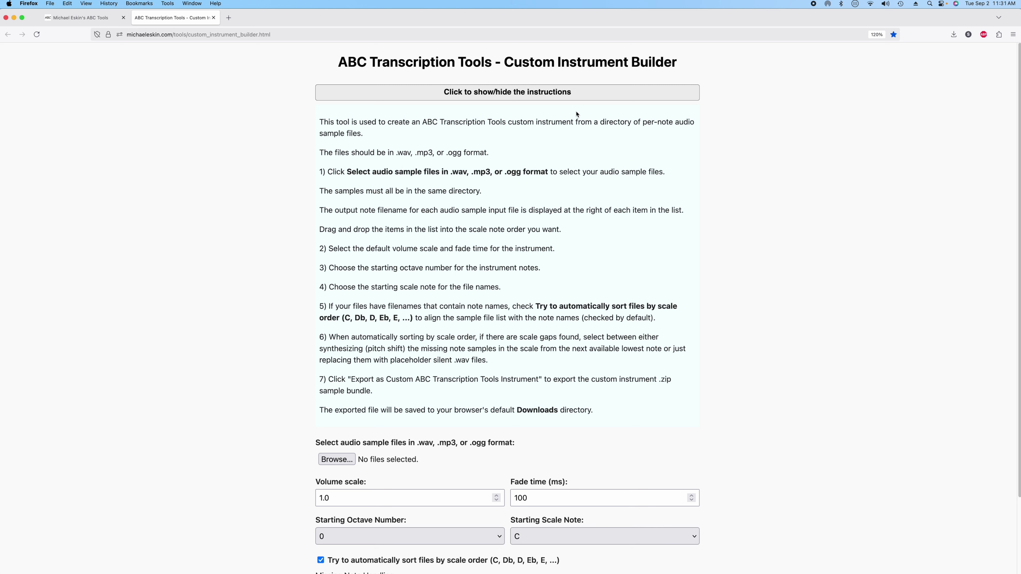
left_click(566, 98)
left_click(338, 136)
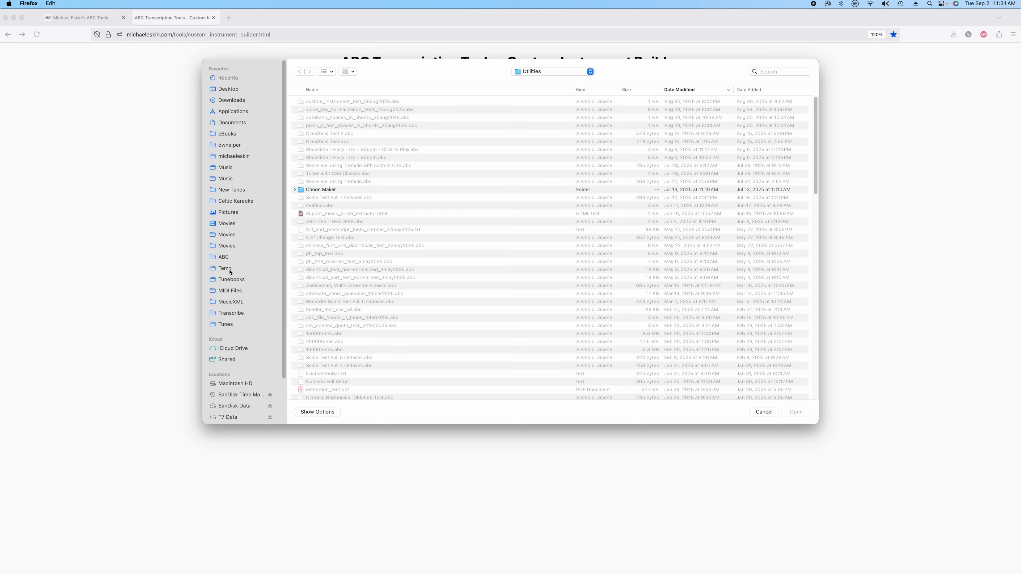
left_click(230, 272)
double_click(320, 103)
left_click(321, 103)
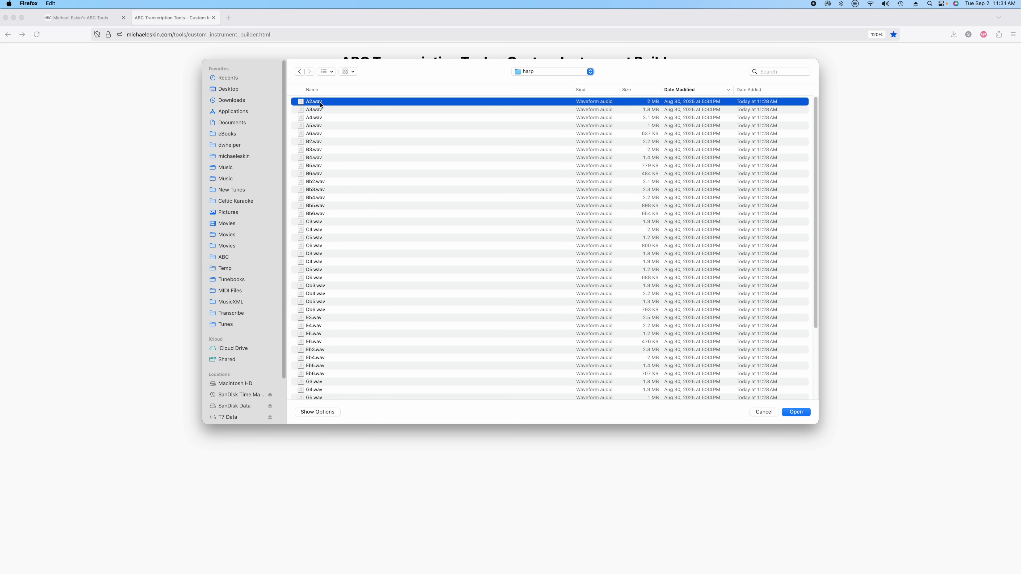
scroll(324, 161, "down", 5)
left_click(354, 390, "shift")
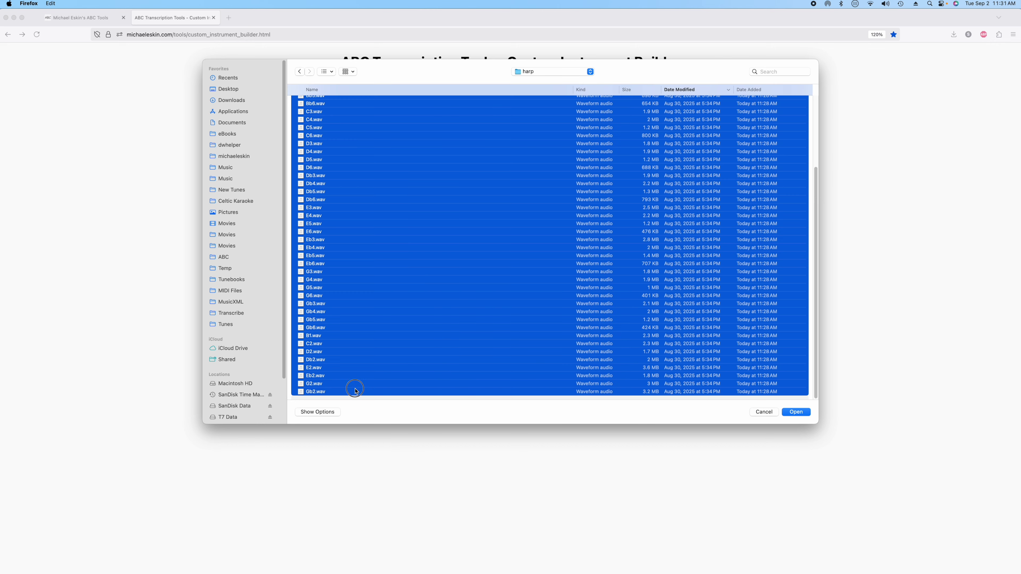
scroll(404, 297, "up", 5)
left_click(790, 411)
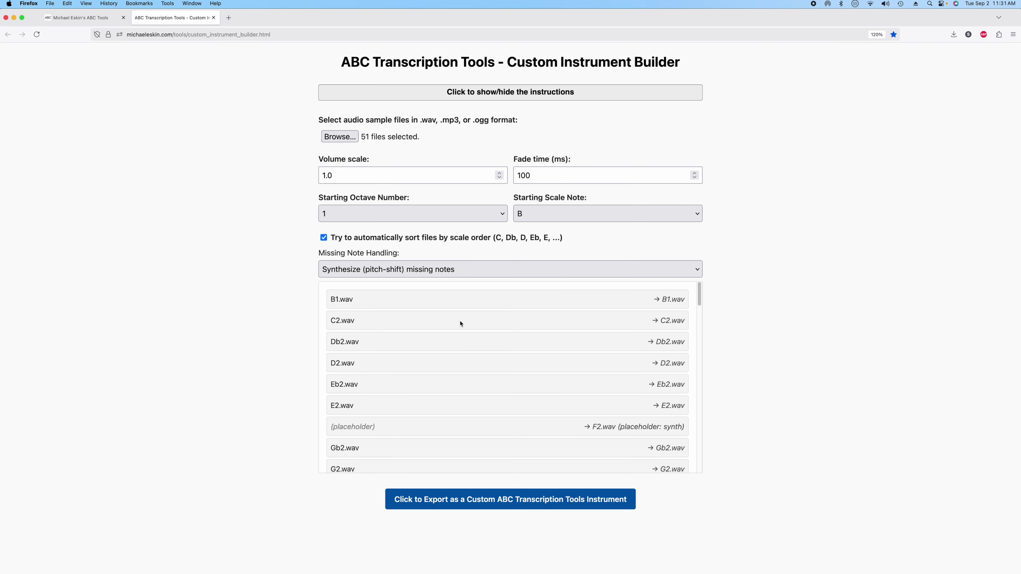
Step: Review how the sample files map to output note names, including the placeholders for missing notes
scroll(462, 348, "down", 5)
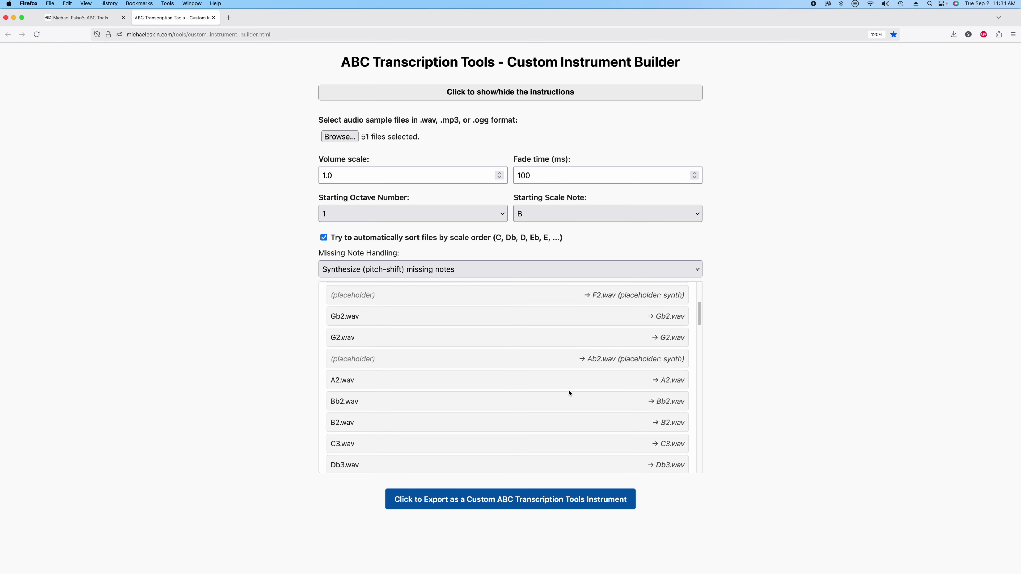
scroll(367, 319, "up", 1)
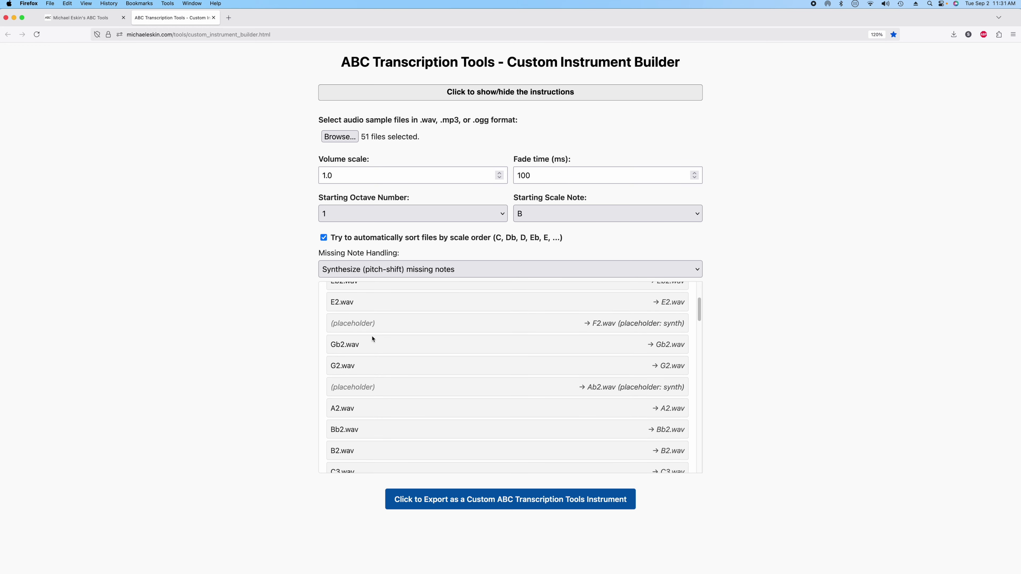
scroll(438, 374, "down", 1)
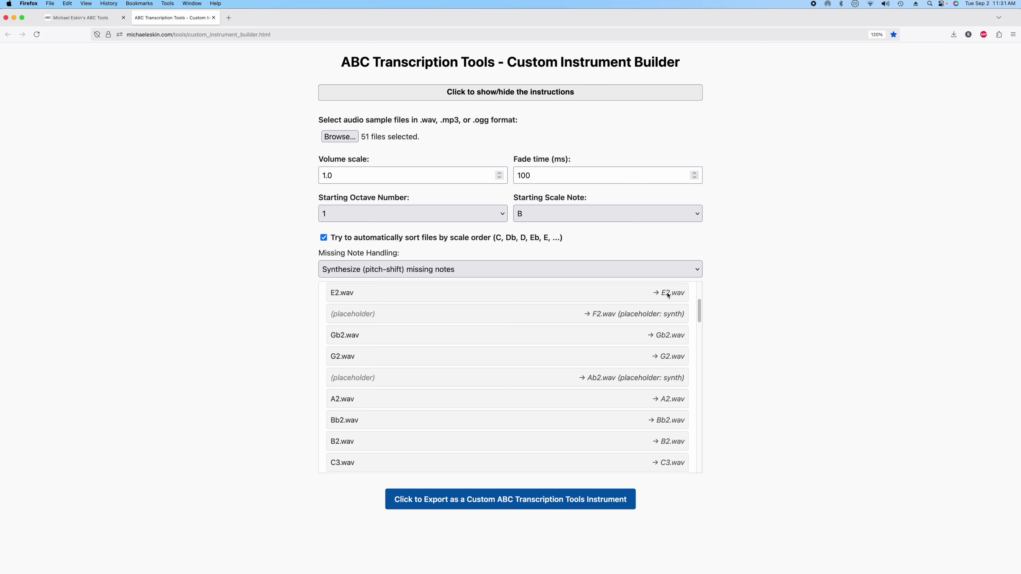
scroll(603, 374, "down", 5)
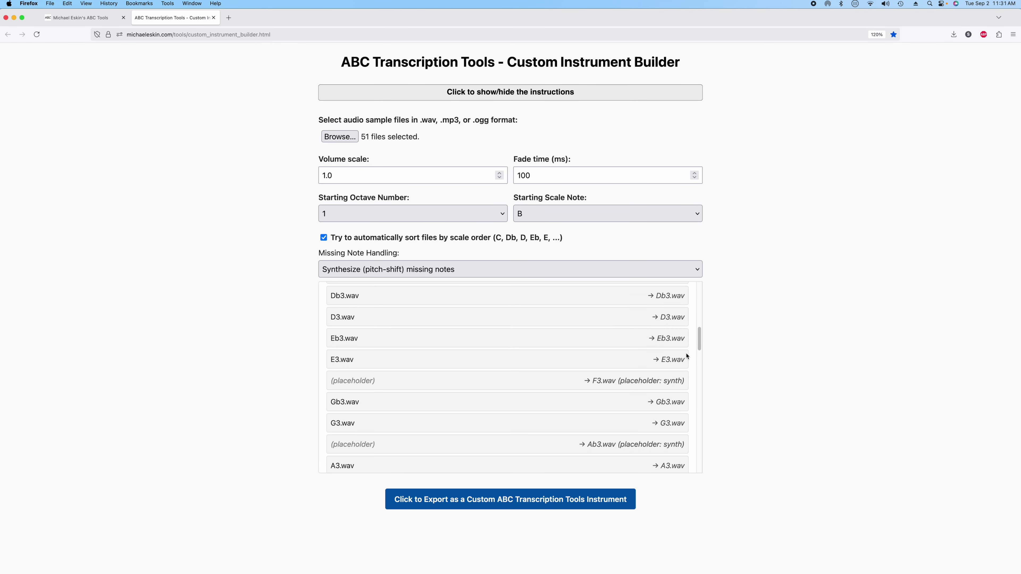
scroll(555, 386, "up", 10)
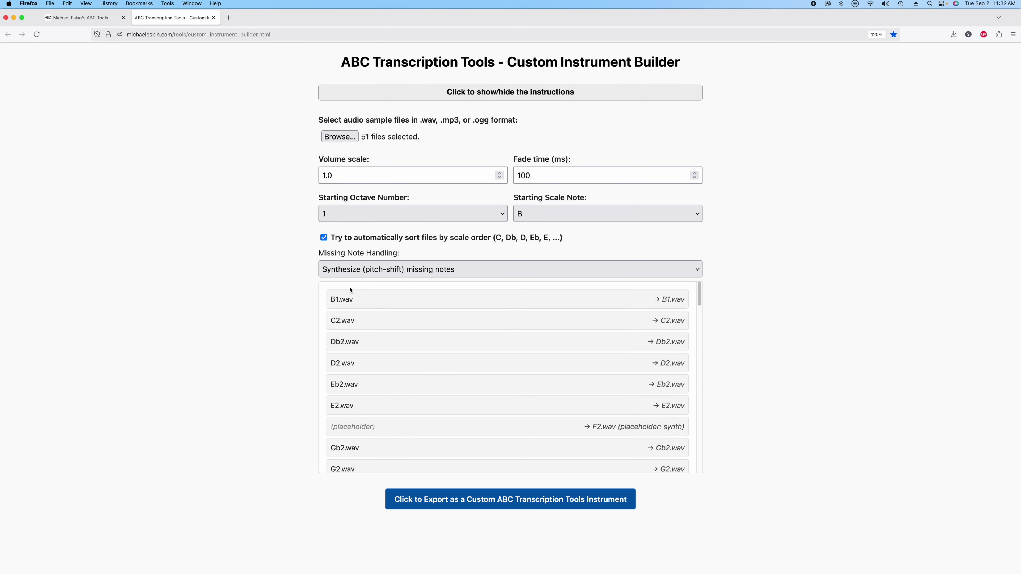
Step: Try filling gaps with silent WAVs and disabling automatic scale-order sorting, restoring each setting to its original choice
left_click(349, 269)
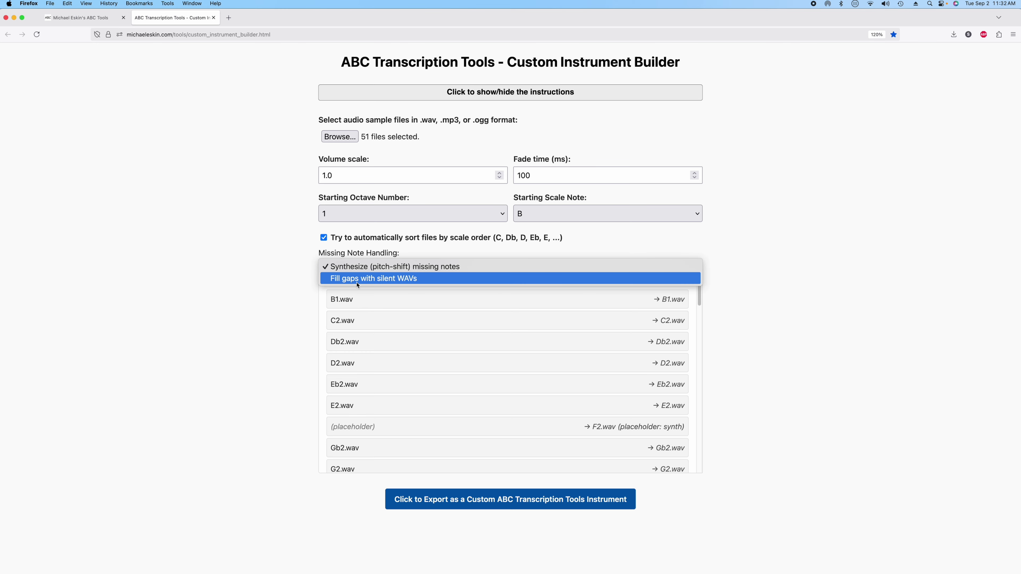
left_click(358, 283)
left_click(389, 273)
left_click(384, 256)
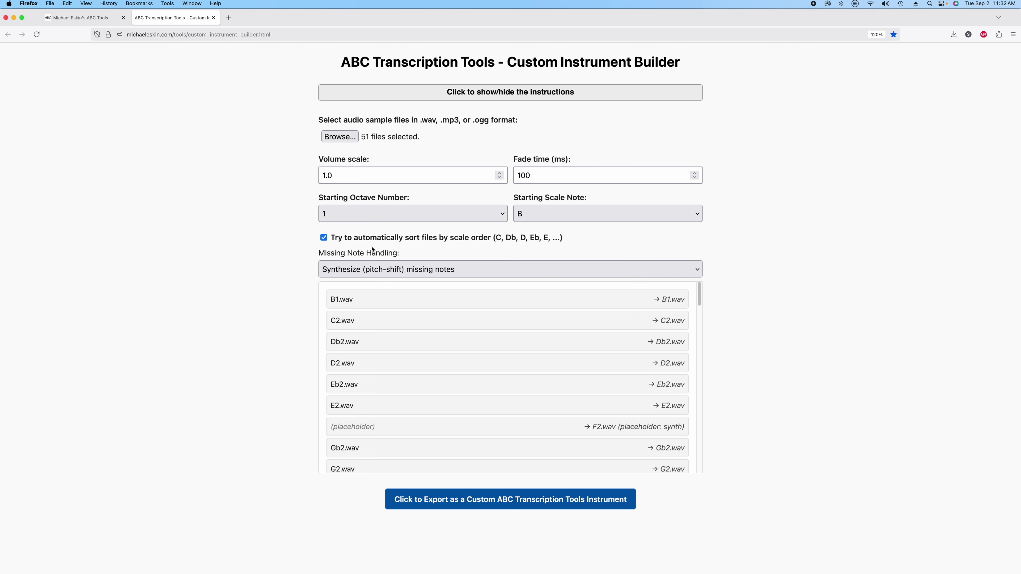
left_click(323, 238)
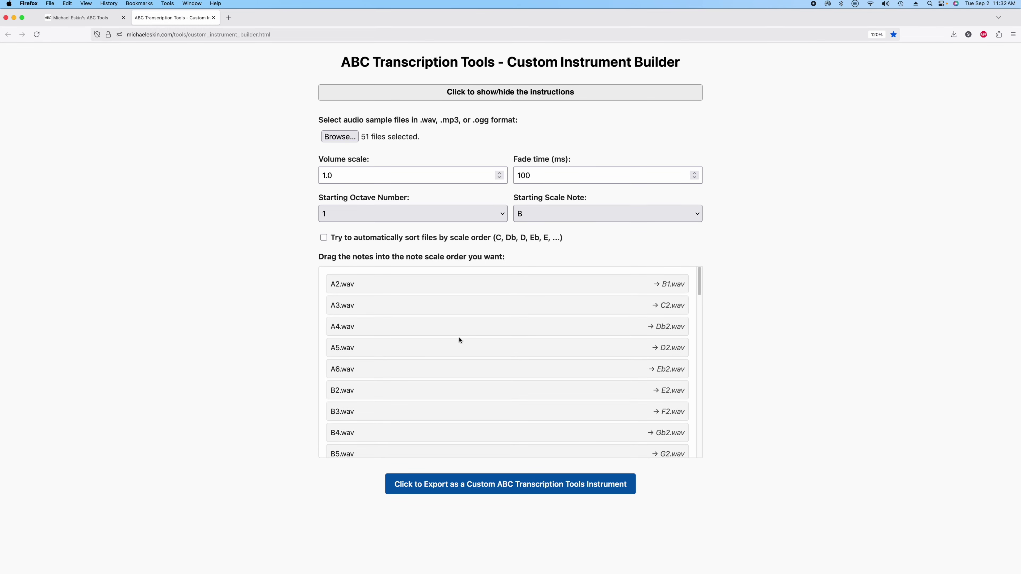
left_click(323, 238)
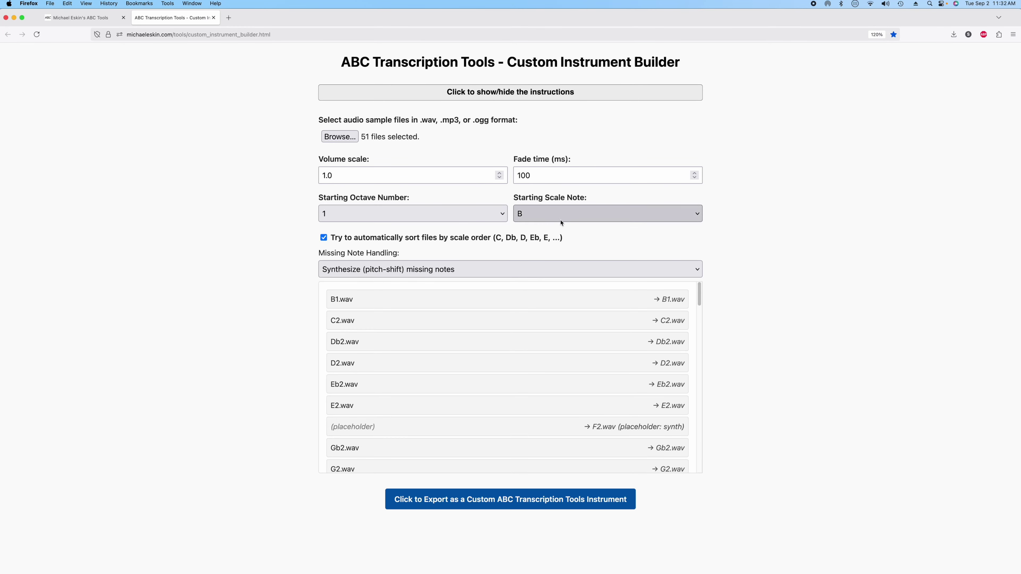
left_click(583, 220)
left_click(804, 221)
left_click(410, 211)
left_click(255, 210)
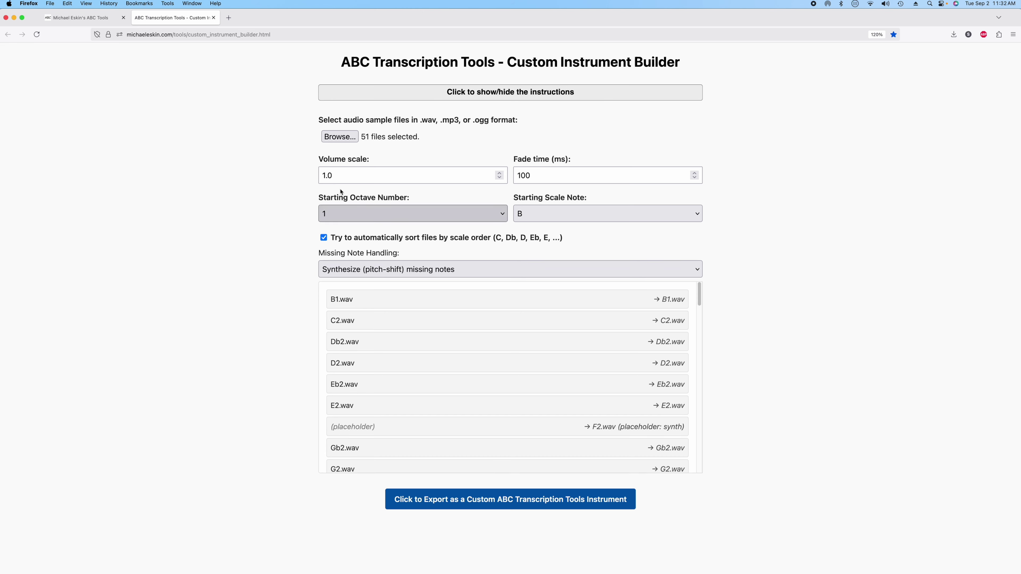
Step: Set the instrument's volume scale to 3.0 and its fade time to 4000 ms
left_click_drag(340, 172, 316, 176)
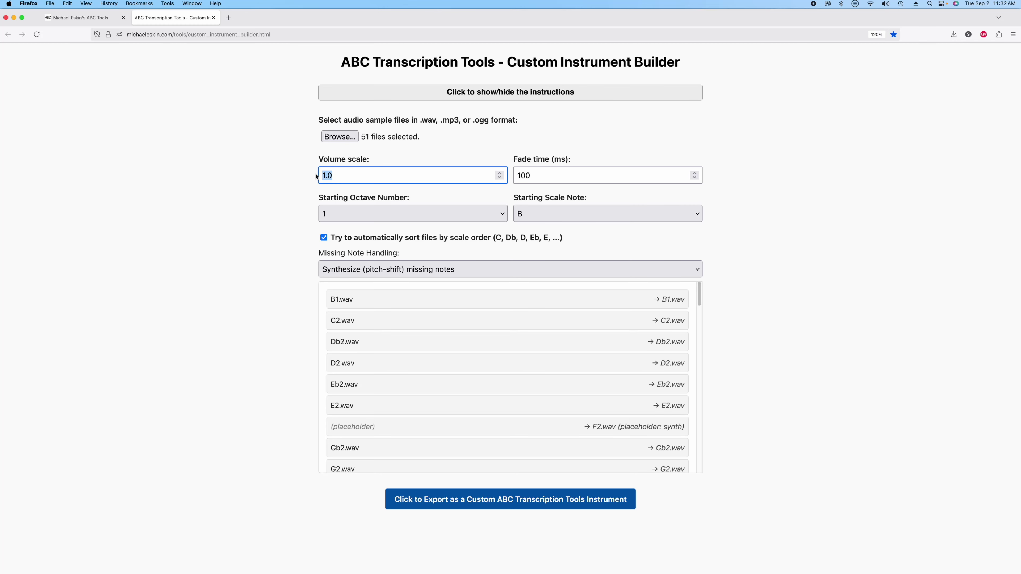
type("3.0")
key("Tab")
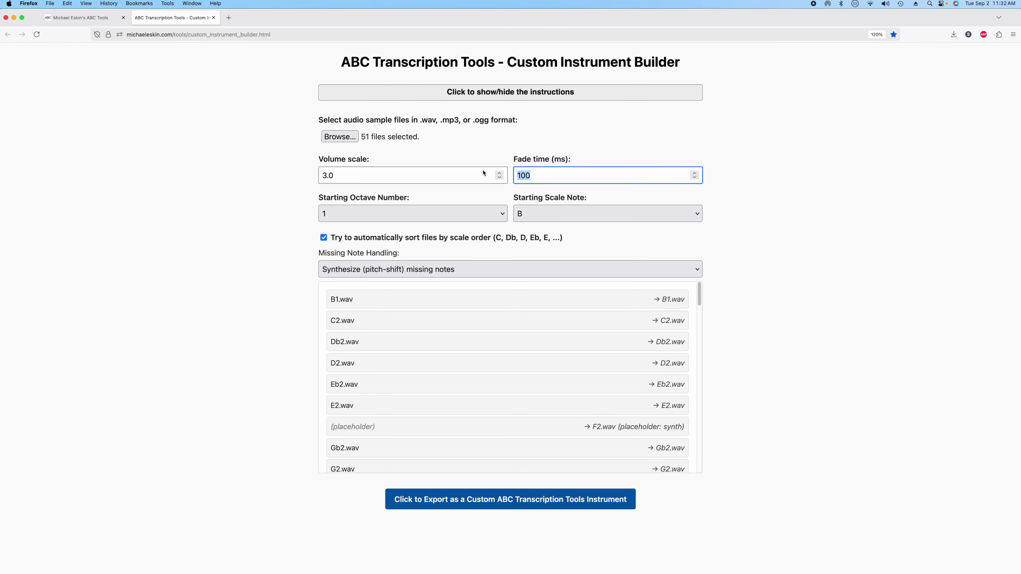
type("4000")
Step: Export the samples as a custom ABC Transcription Tools instrument named custom_instrument.zip
left_click(498, 508)
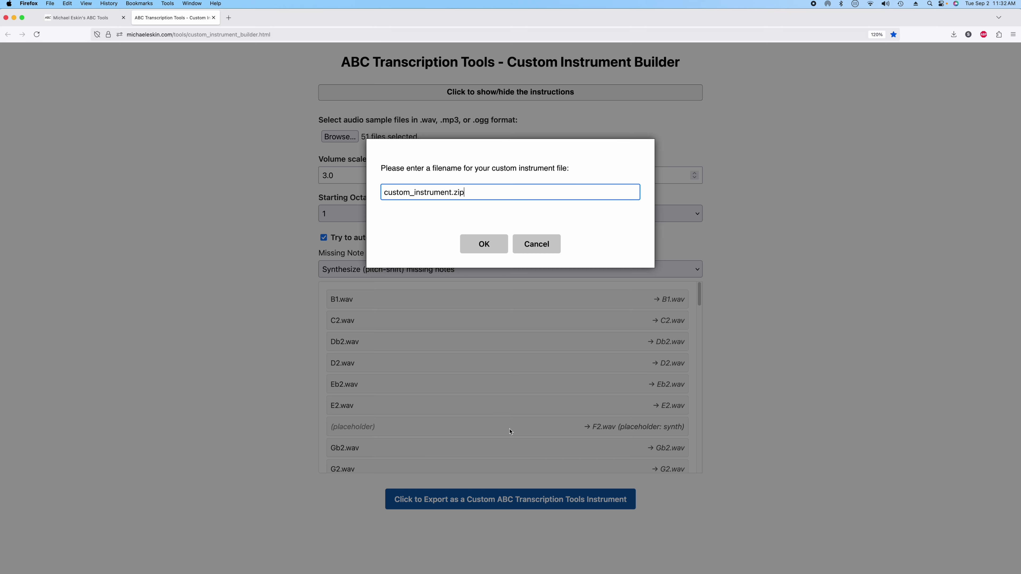
left_click(487, 245)
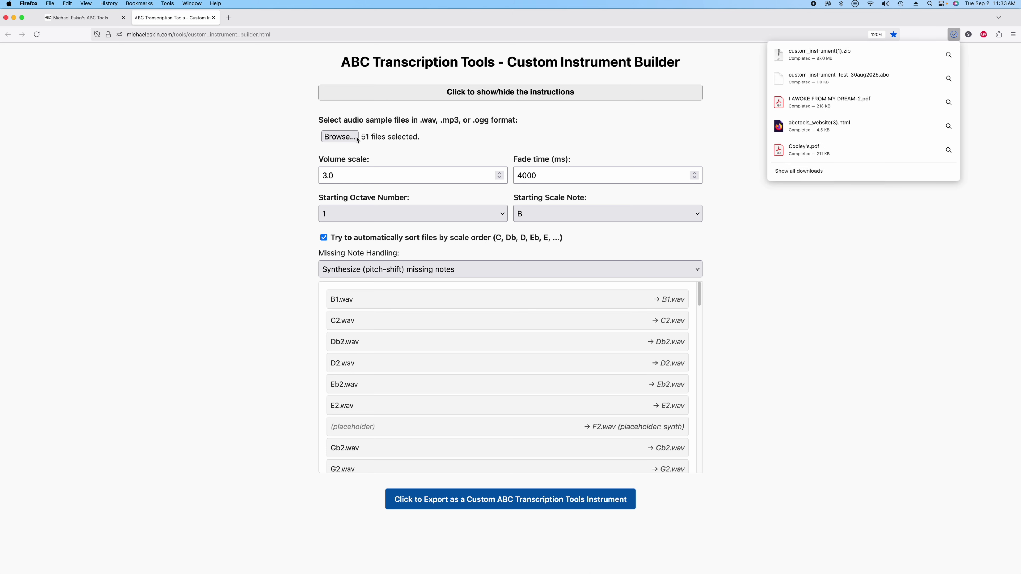
Step: Switch to ABC Transcription Tools, import custom_instrument.zip from Downloads, and assign it to custom instrument slot 1
left_click(81, 18)
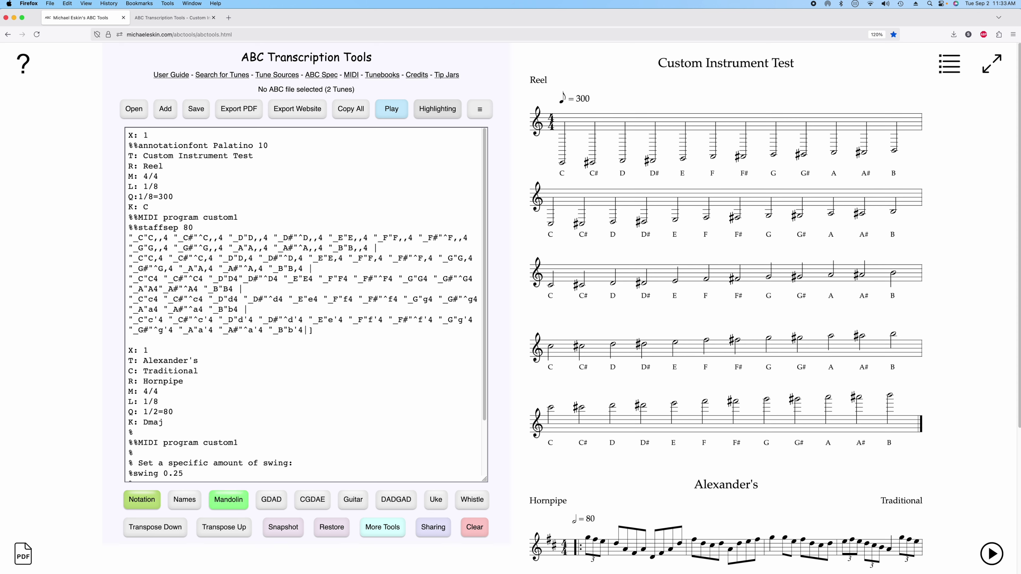
left_click(21, 553)
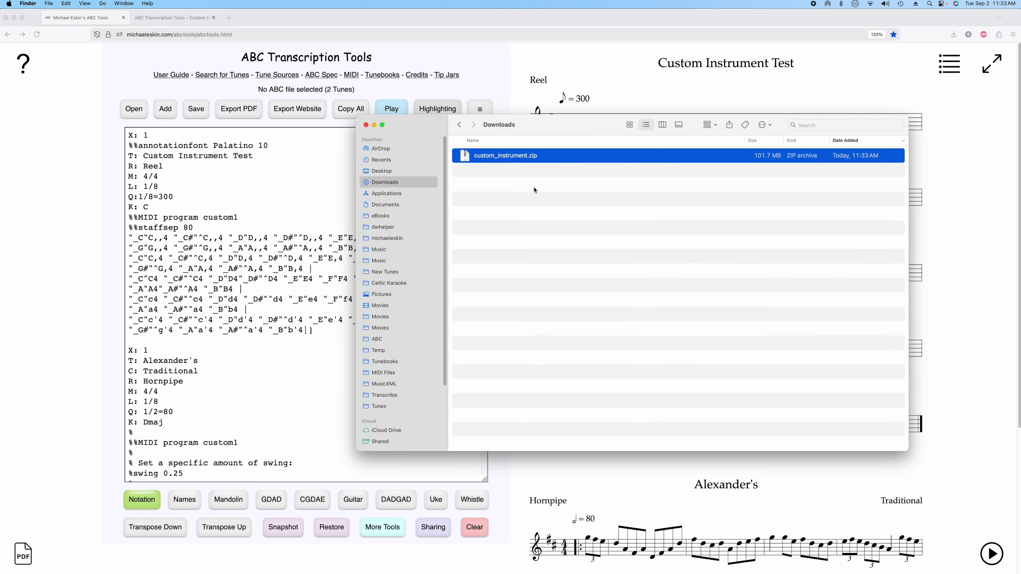
left_click_drag(506, 155, 259, 199)
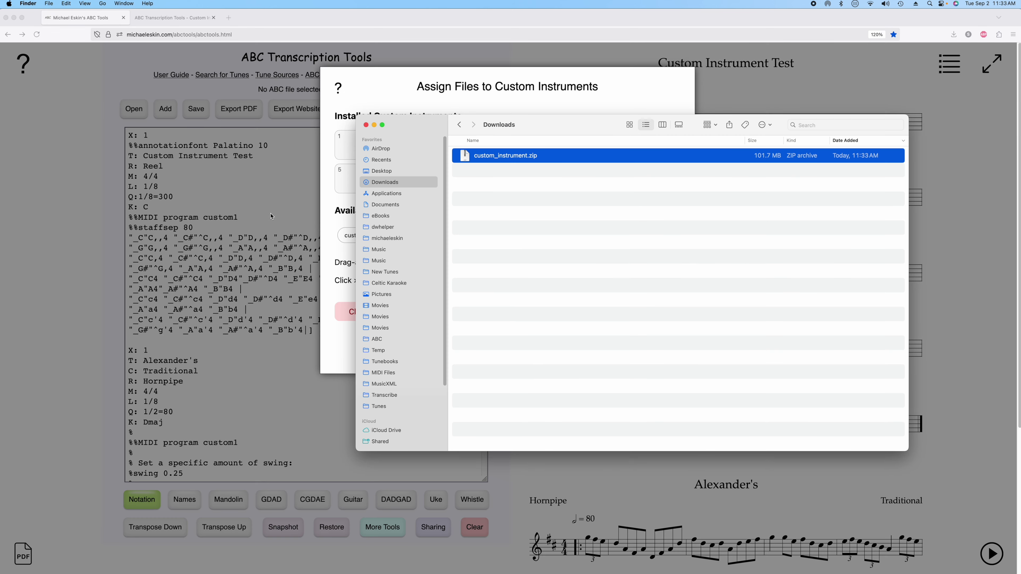
left_click(271, 217)
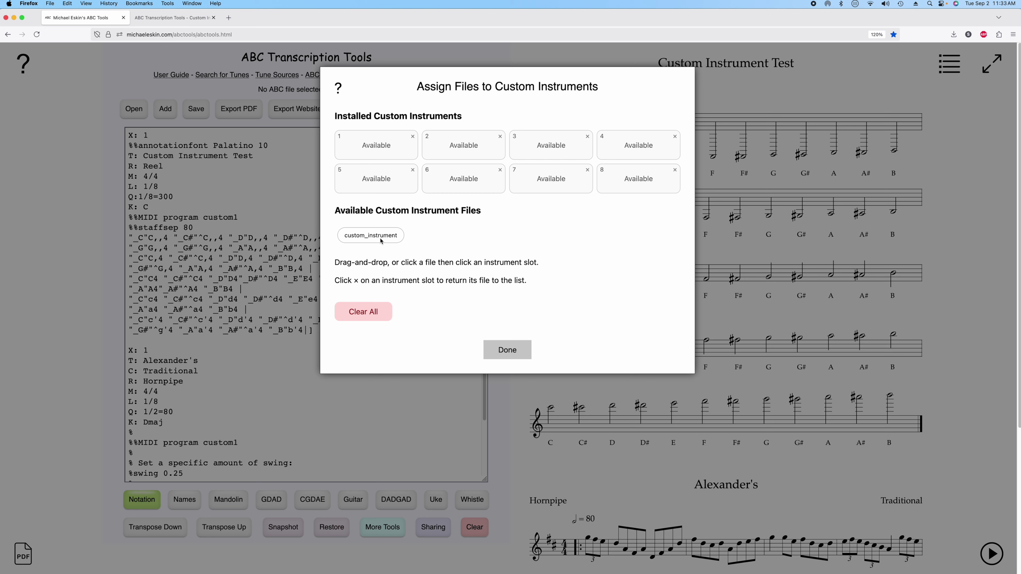
left_click_drag(381, 241, 390, 153)
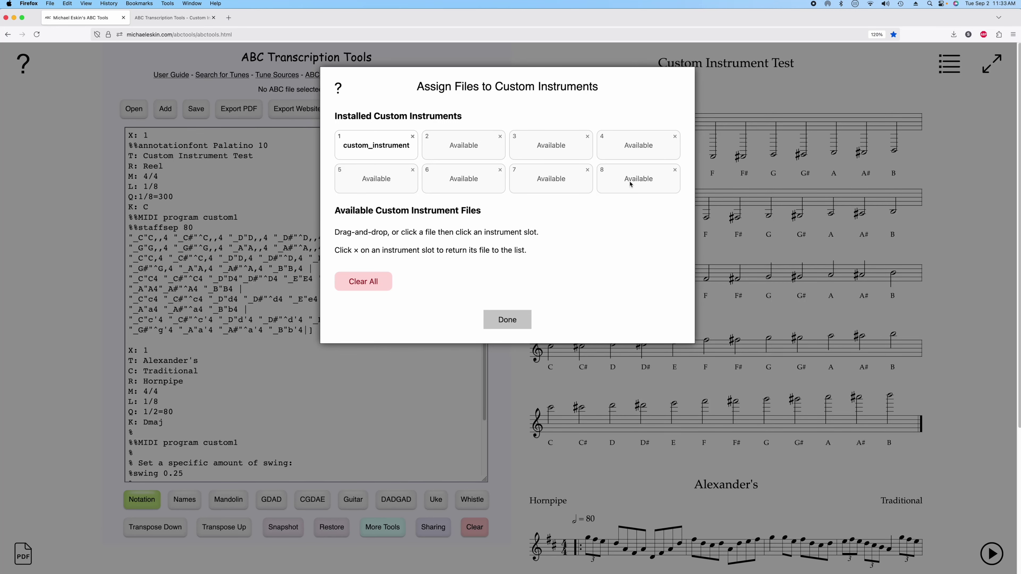
left_click(503, 319)
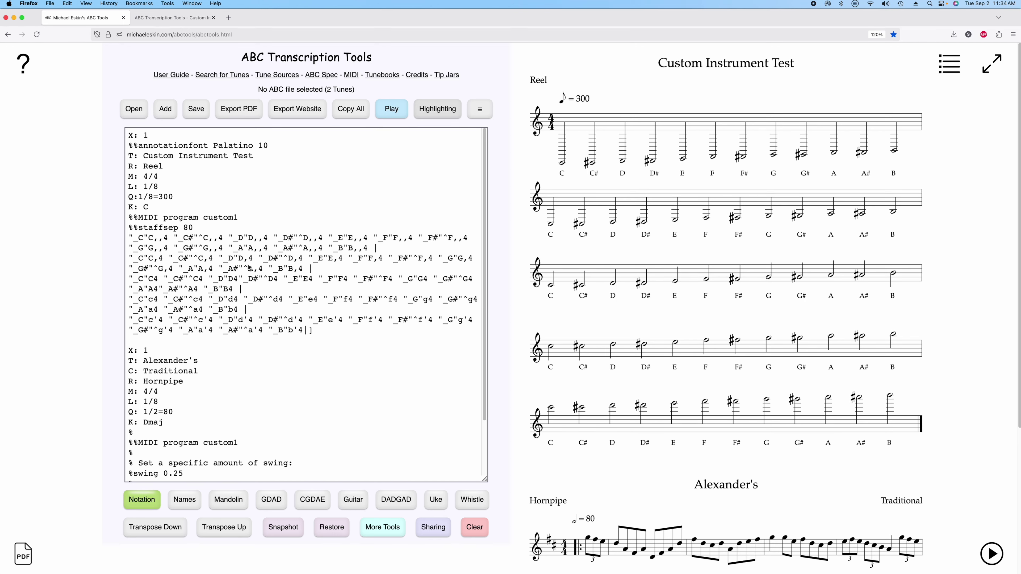
Step: Play the Custom Instrument Test tune up to the third staff to hear the sampled notes, and close the player
left_click(284, 258)
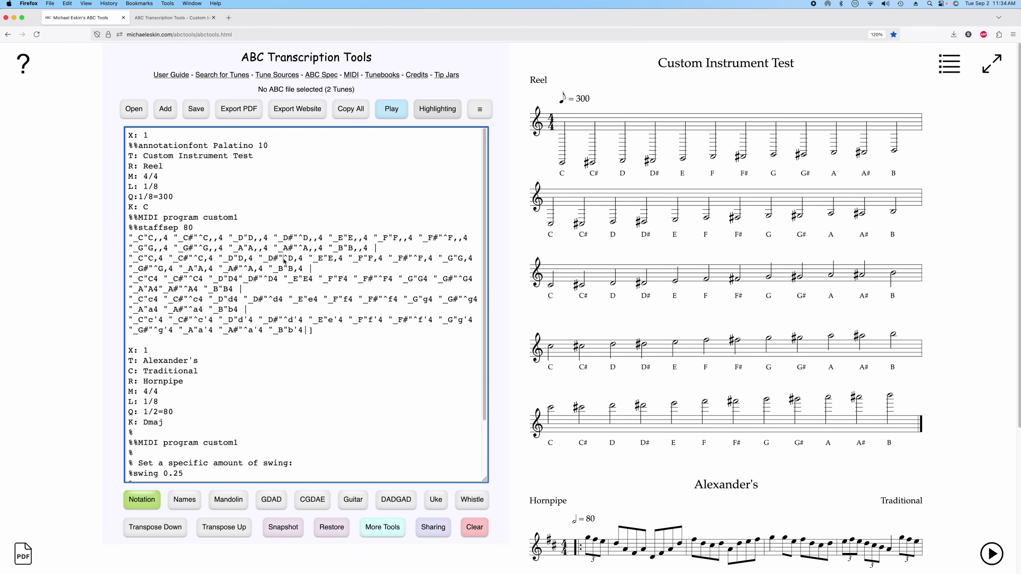
left_click(391, 108)
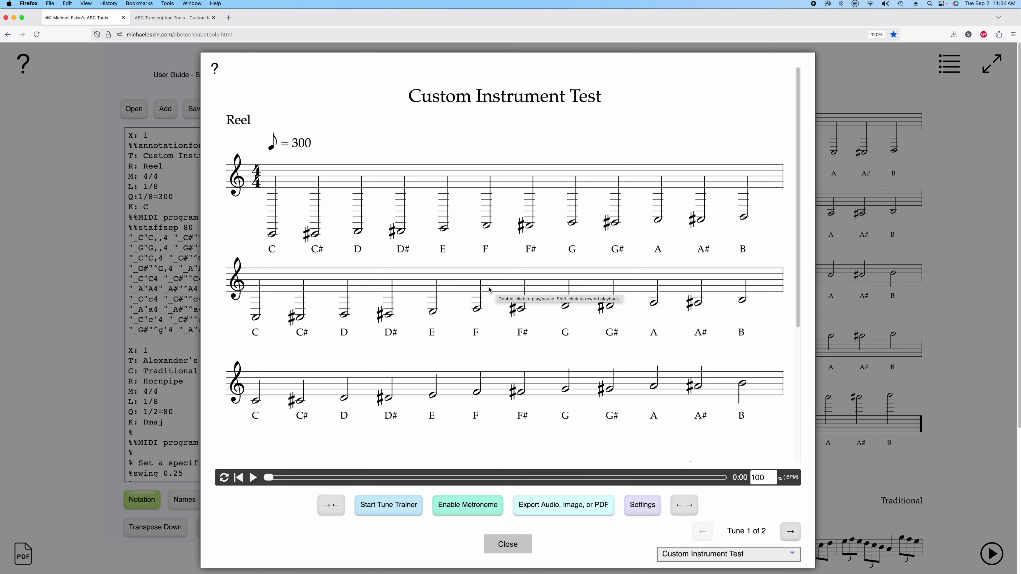
left_click(254, 478)
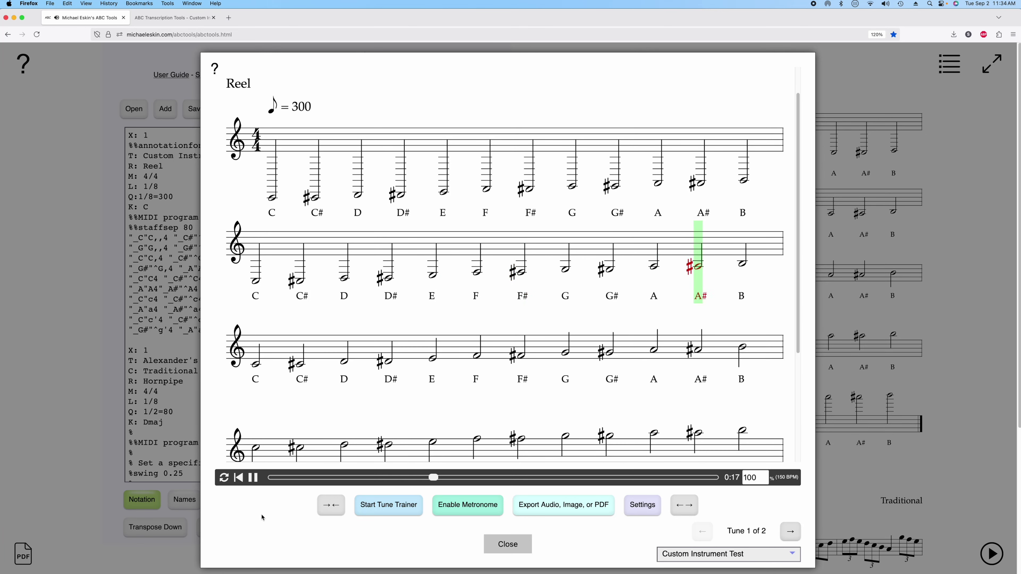
left_click(254, 479)
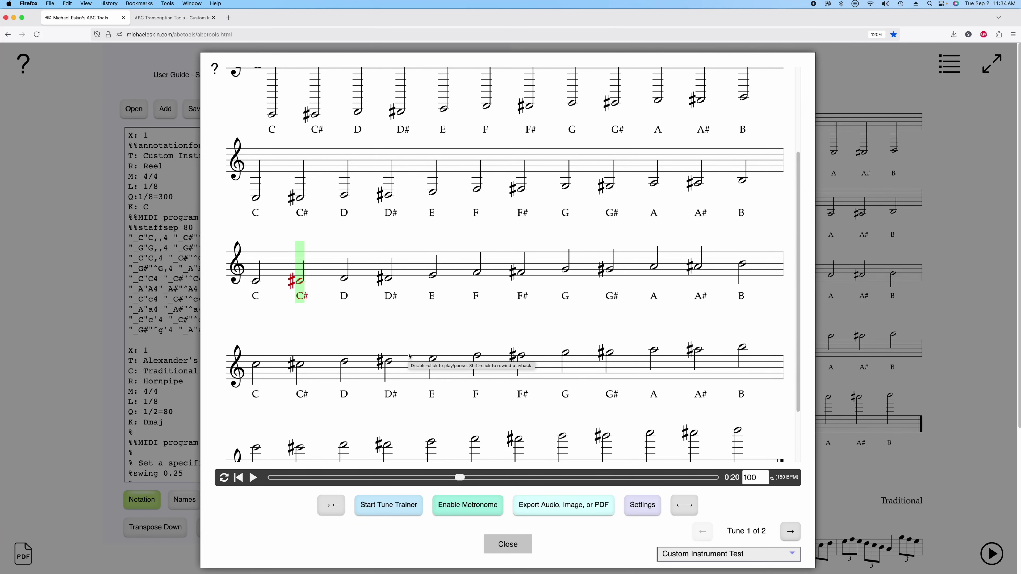
left_click(505, 544)
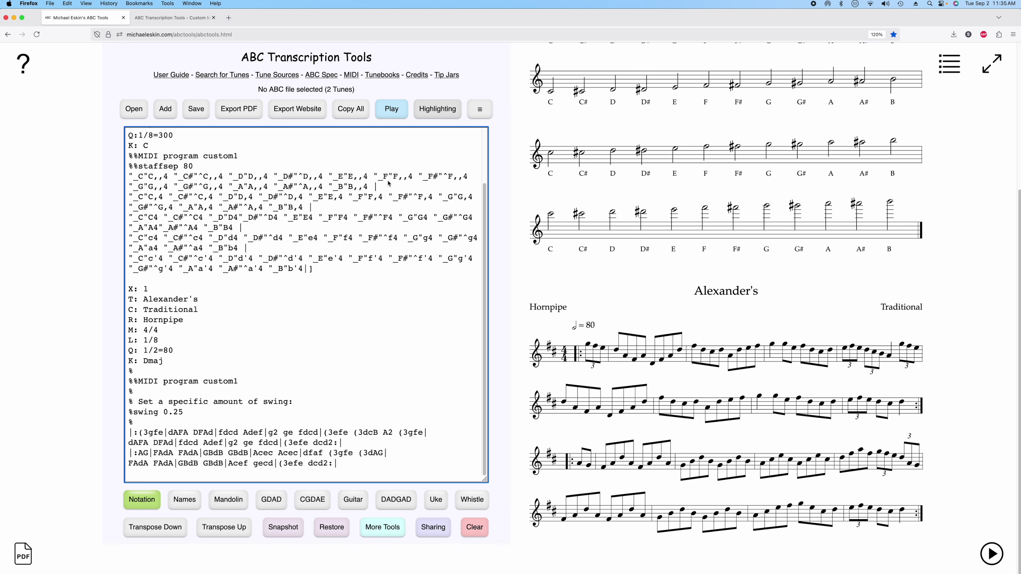
Step: Play the Alexander's hornpipe with the custom instrument, close the player, and return to the Custom Instrument Builder page
left_click(391, 108)
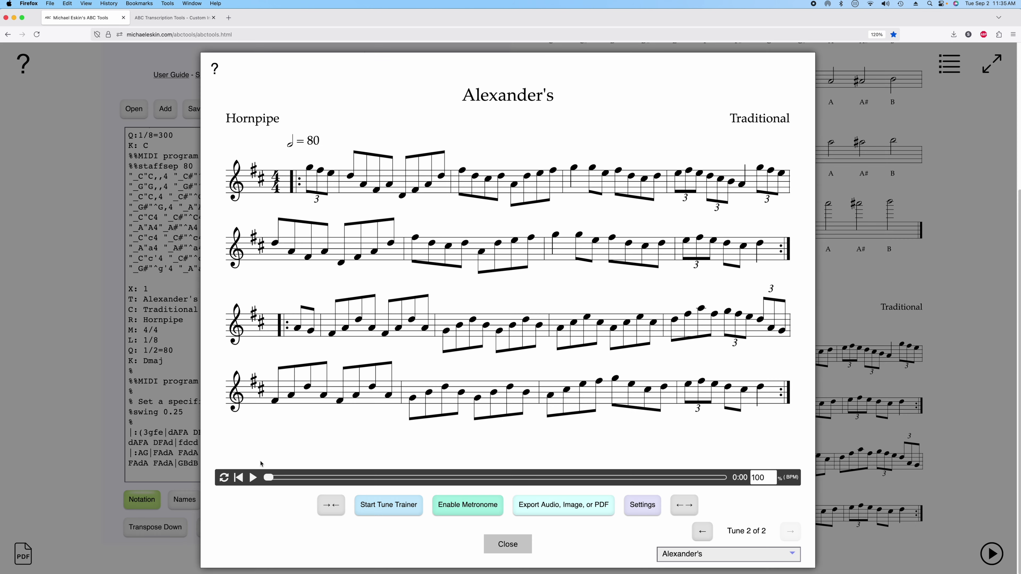
left_click(253, 477)
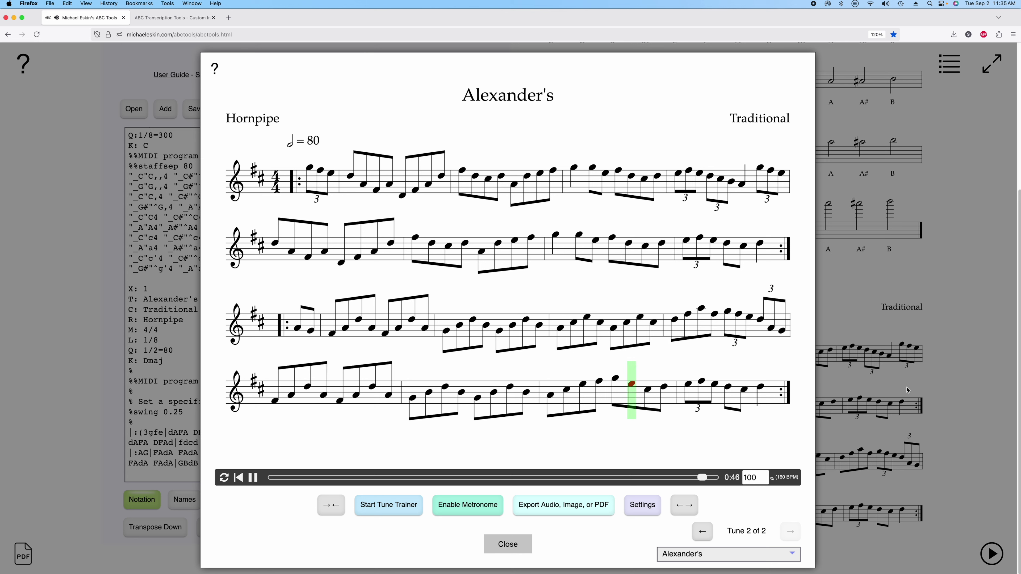
left_click(505, 544)
left_click(187, 18)
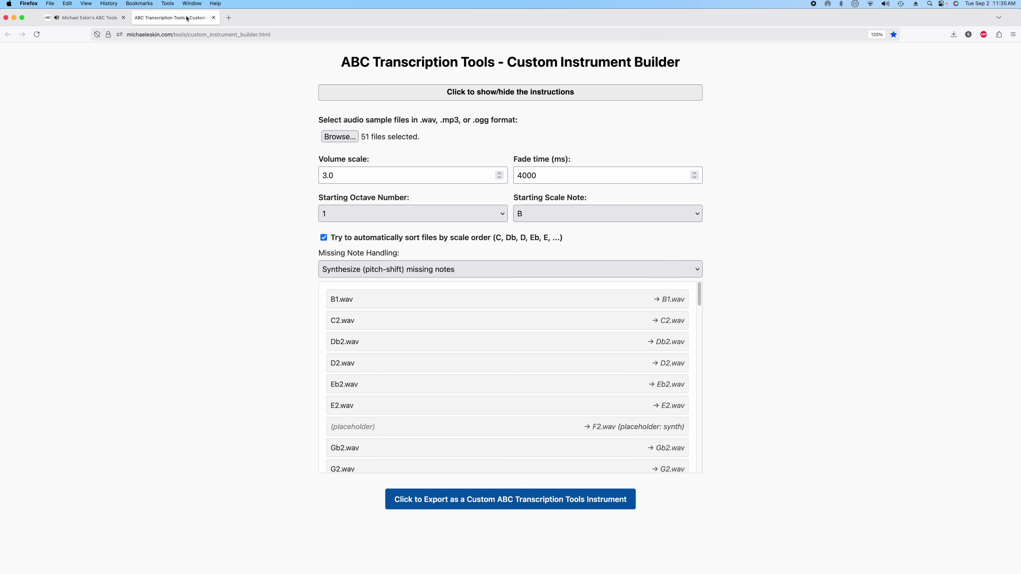